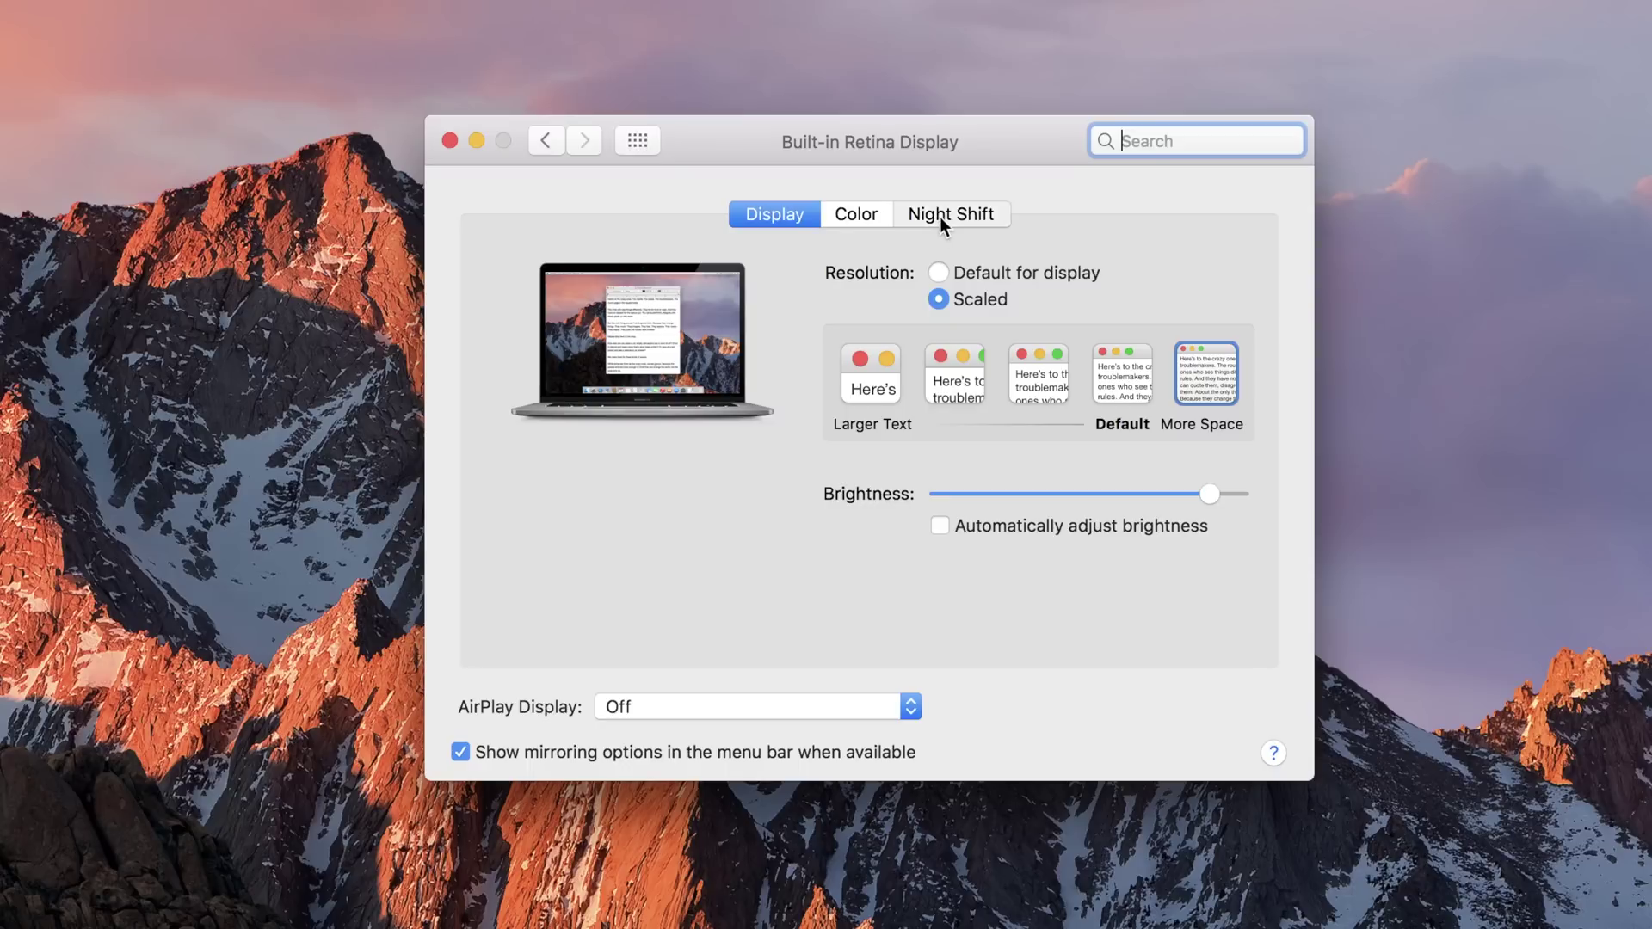
Step: Set the Night Shift schedule to Sunset to Sunrise for the built-in Retina display
left_click(940, 217)
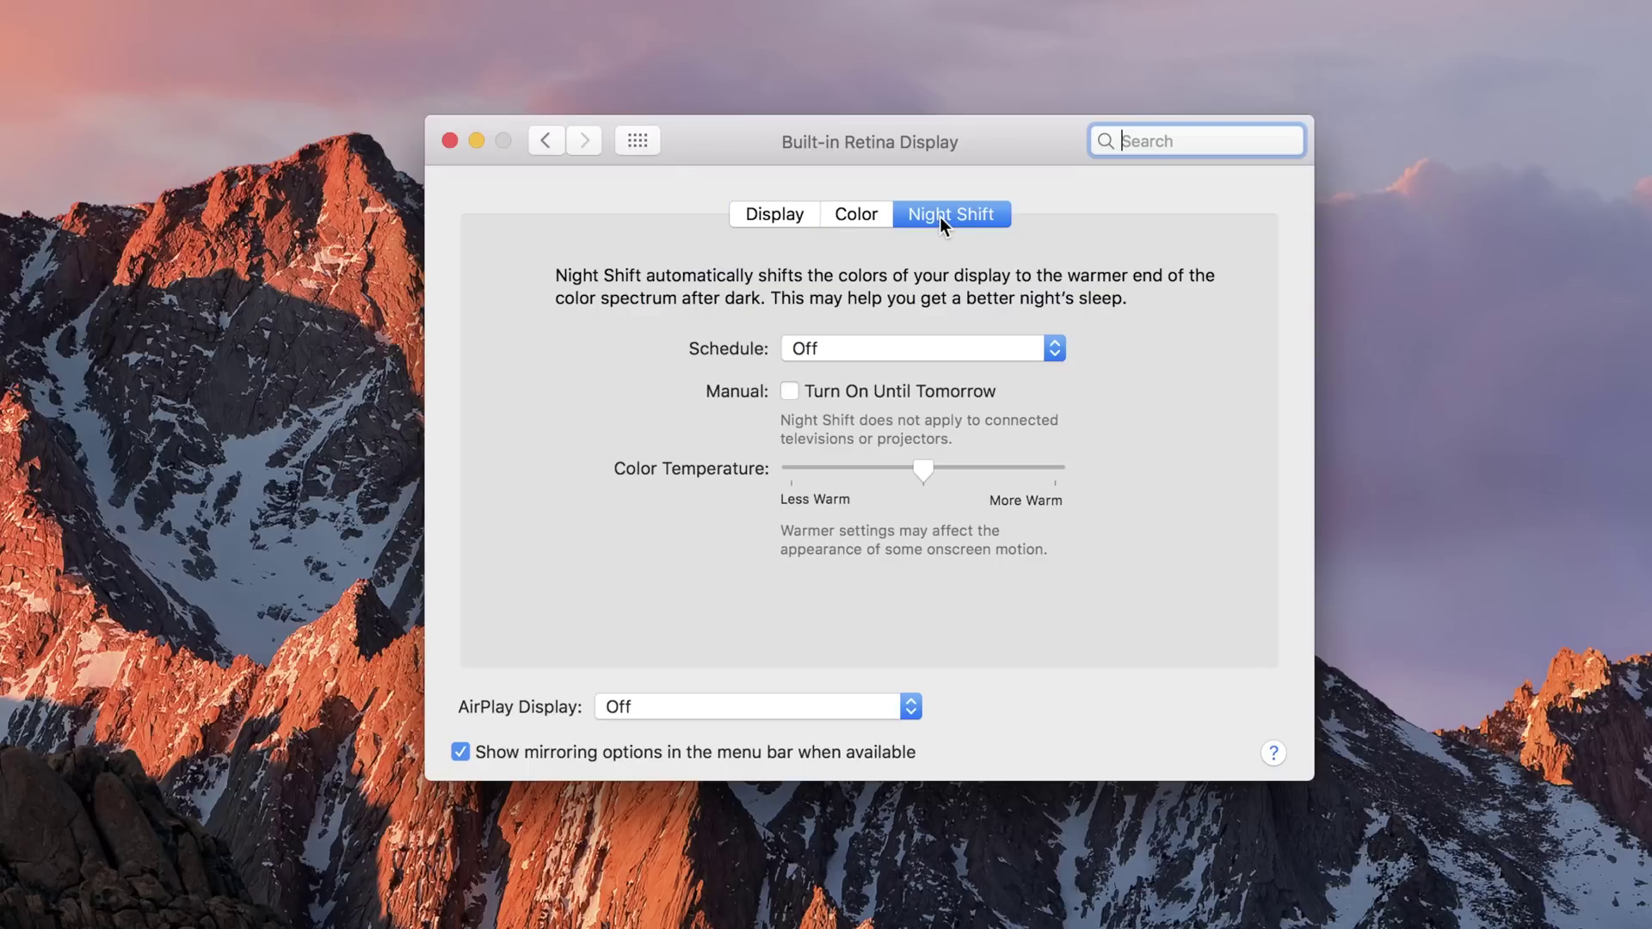
left_click(858, 347)
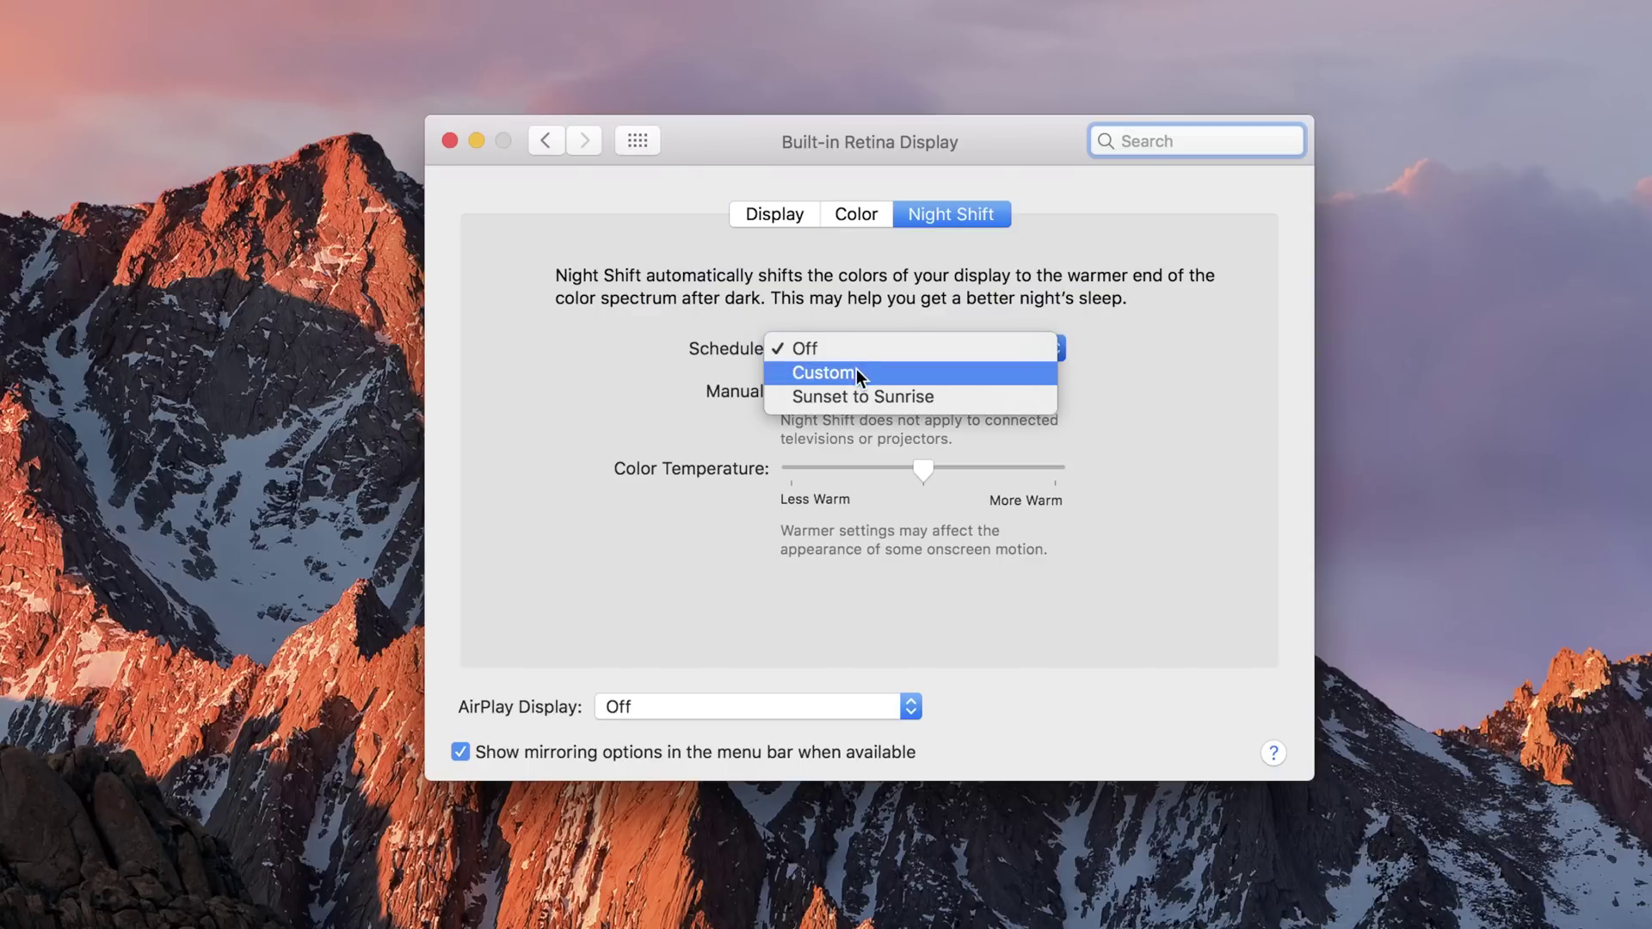
left_click(859, 396)
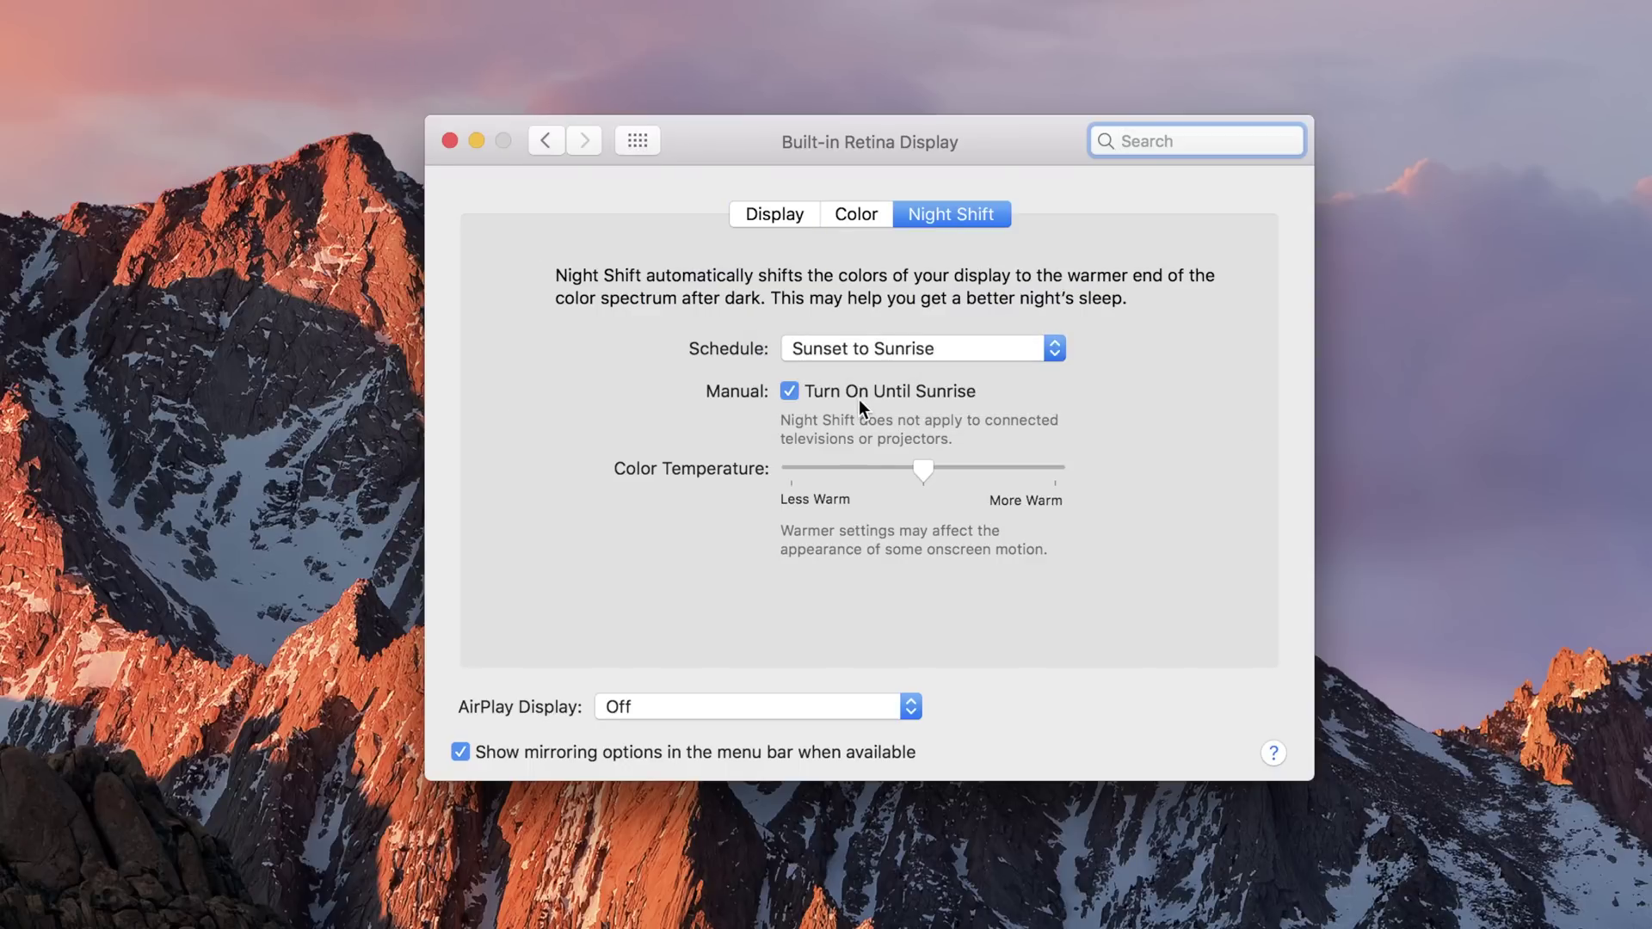